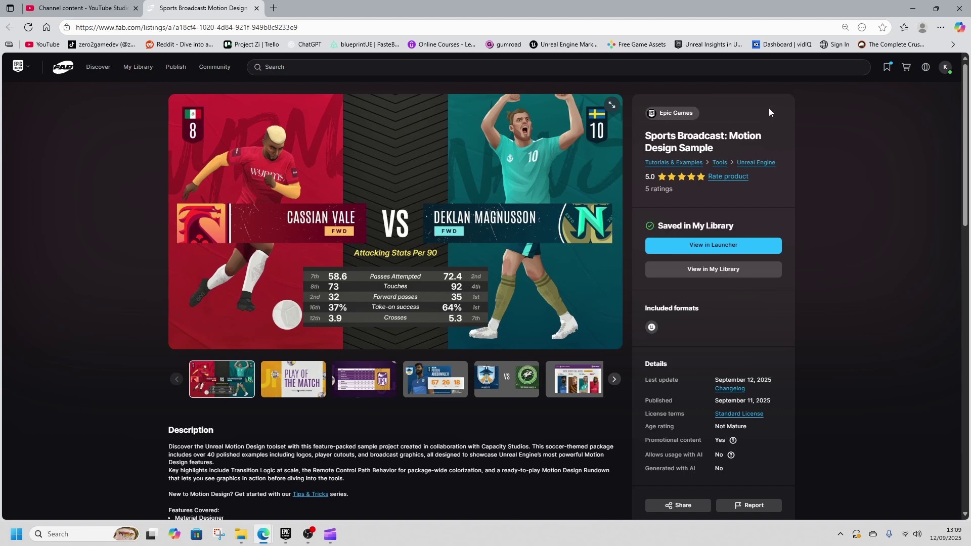
# Page through the Sports Broadcast gallery previews, from Play of the Match to the final tweet card
pyautogui.click(308, 388)
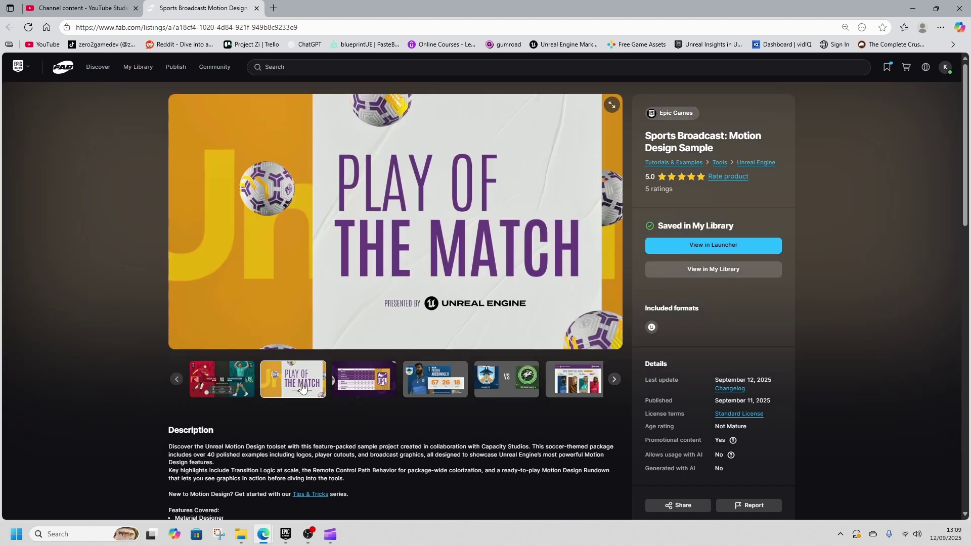
pyautogui.click(440, 390)
pyautogui.click(493, 387)
pyautogui.click(560, 386)
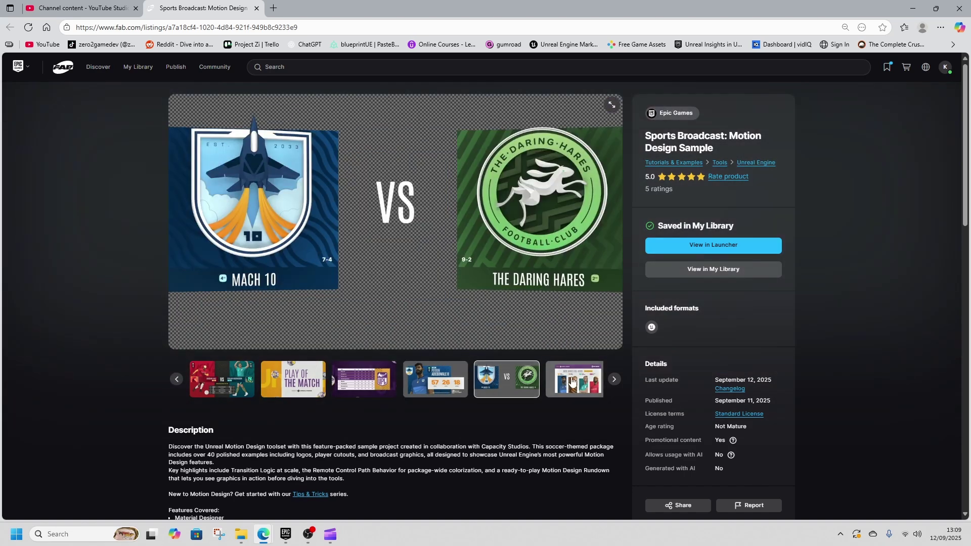
pyautogui.click(612, 382)
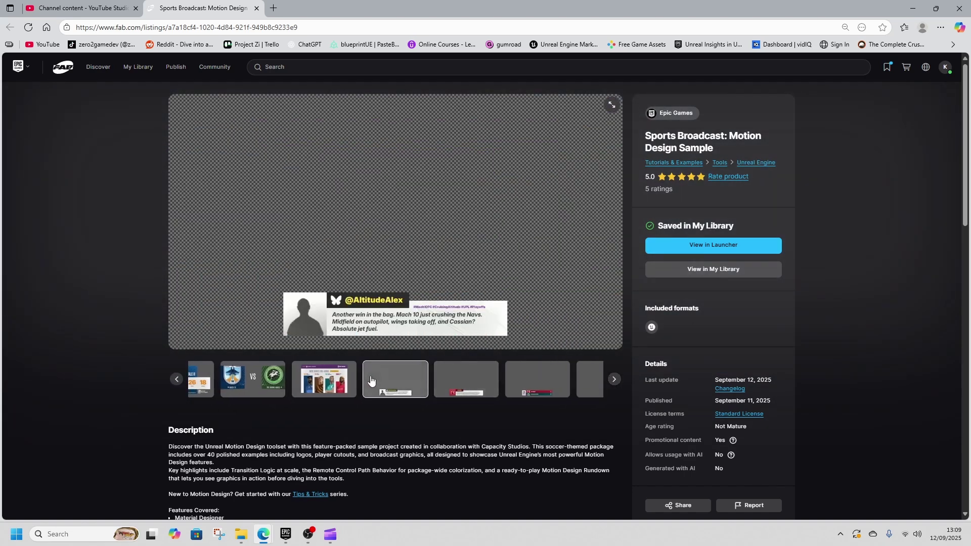
pyautogui.click(613, 382)
pyautogui.click(613, 384)
pyautogui.click(613, 381)
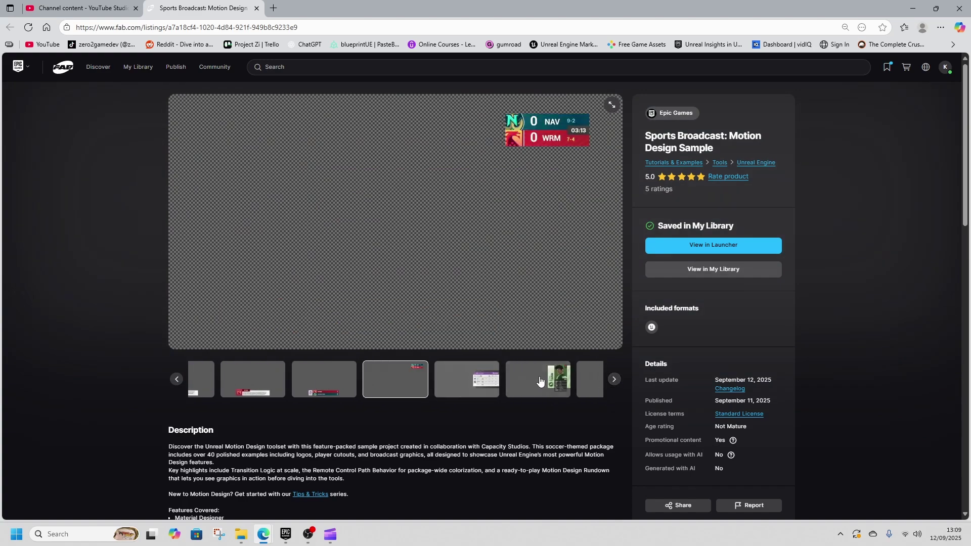
pyautogui.click(613, 380)
pyautogui.click(612, 378)
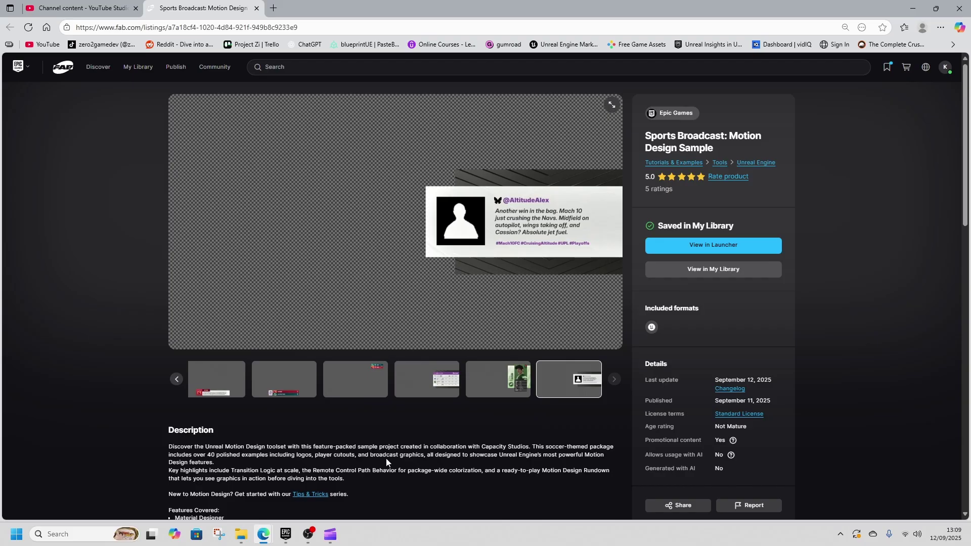
# Bring up the Epic Games Launcher and launch the Sports Broadcast Motion Design project from My Projects
pyautogui.click(286, 534)
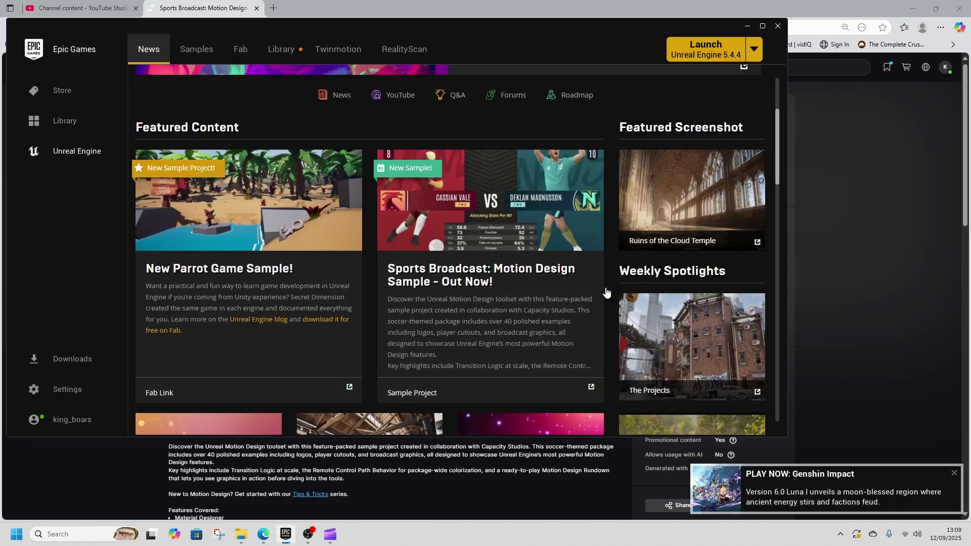
pyautogui.scroll(-10, 589, 303)
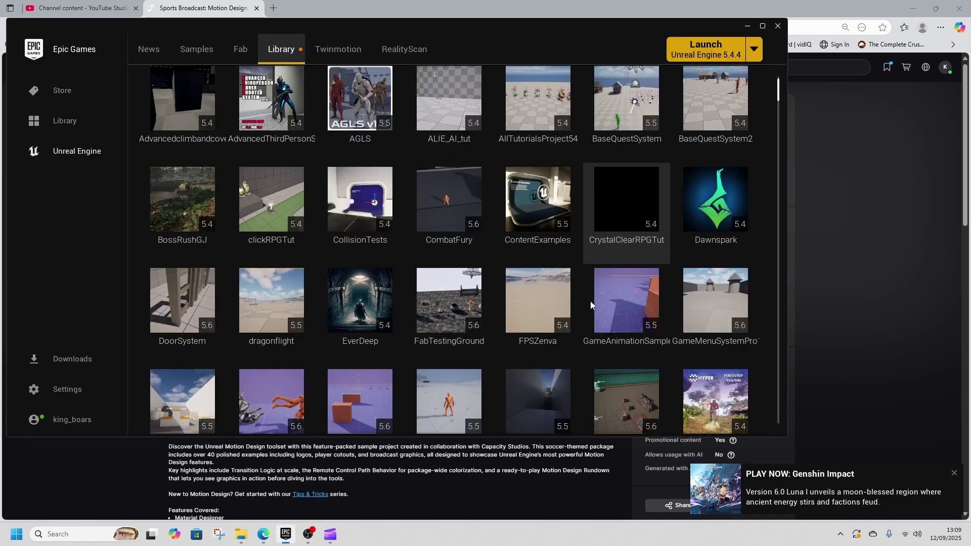
pyautogui.scroll(-5, 587, 304)
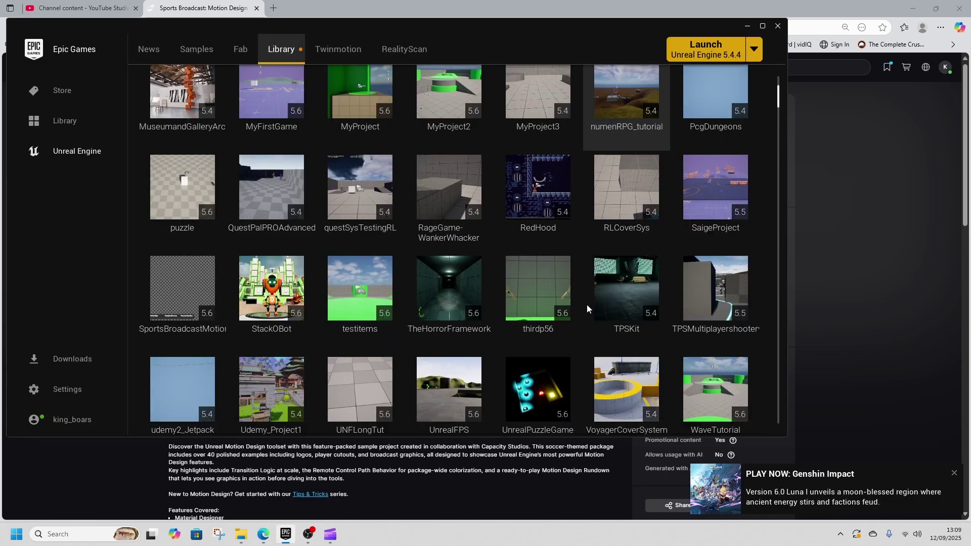
pyautogui.click(194, 277)
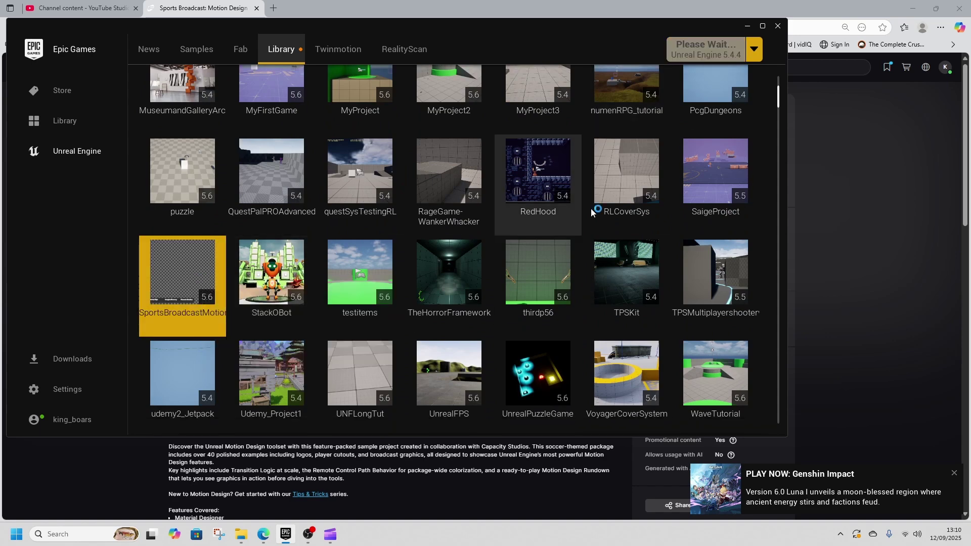
pyautogui.click(816, 172)
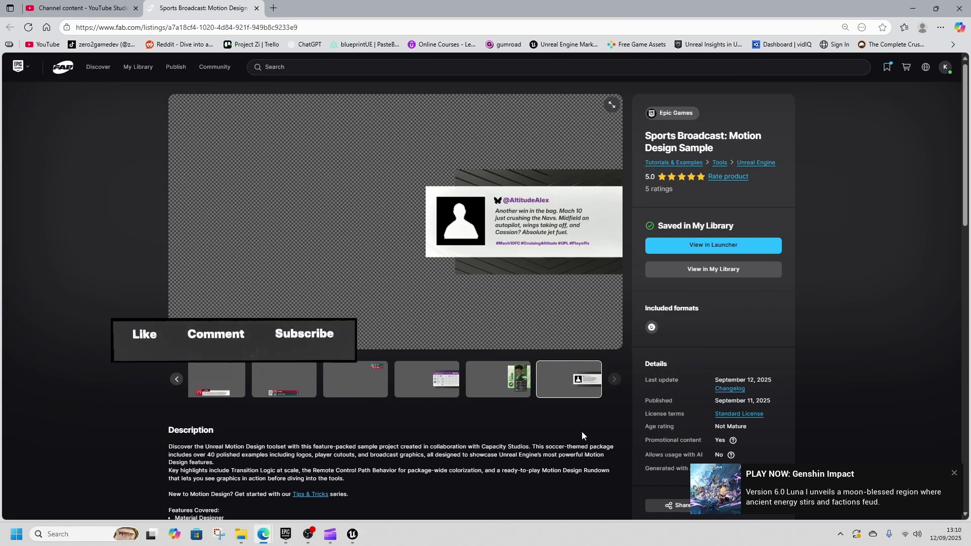
# Dismiss the Genshin Impact notification and review the listing's Technical details and Compatibility sections
pyautogui.click(954, 474)
pyautogui.scroll(-3, 380, 463)
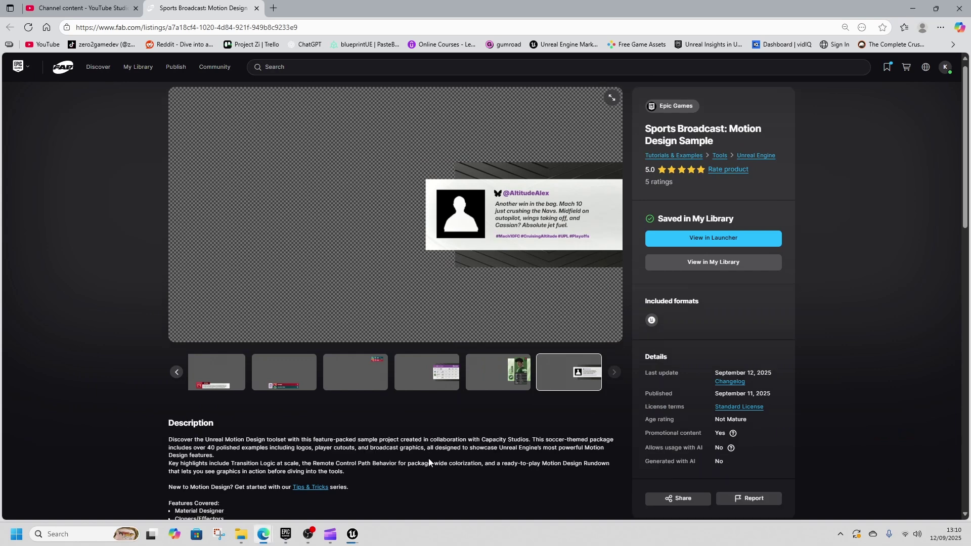
pyautogui.scroll(-5, 445, 402)
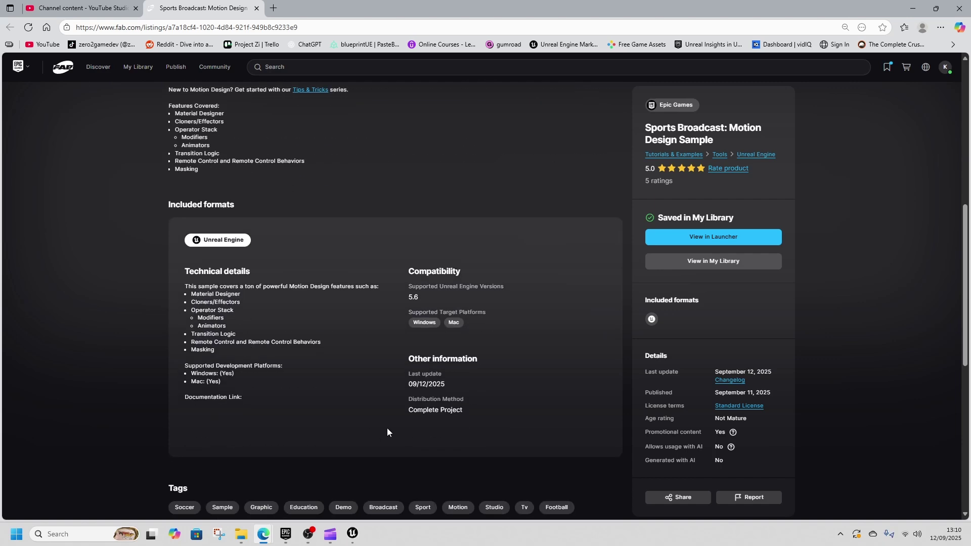
pyautogui.scroll(8, 405, 411)
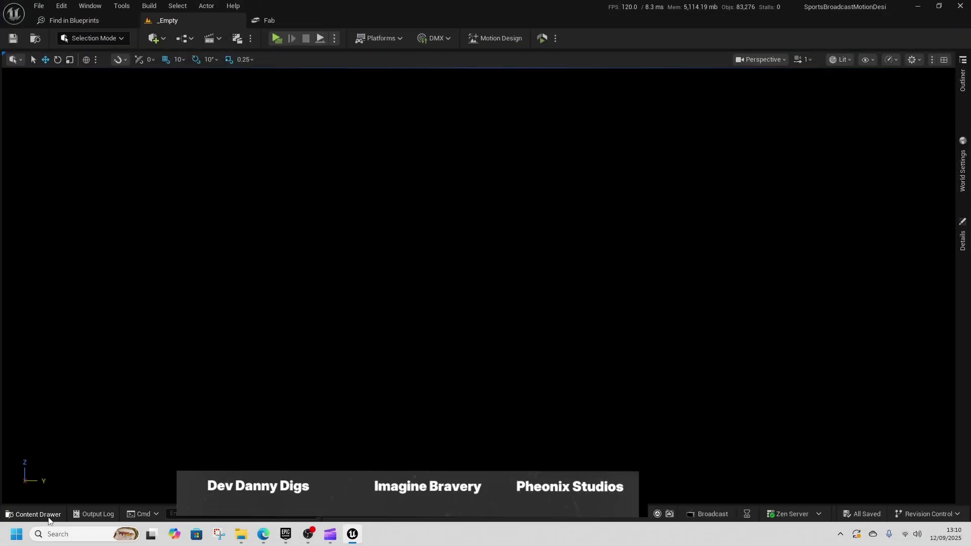
# Open the Wipe_Team_A level from the _Scenes folder in the Content Drawer
pyautogui.click(35, 514)
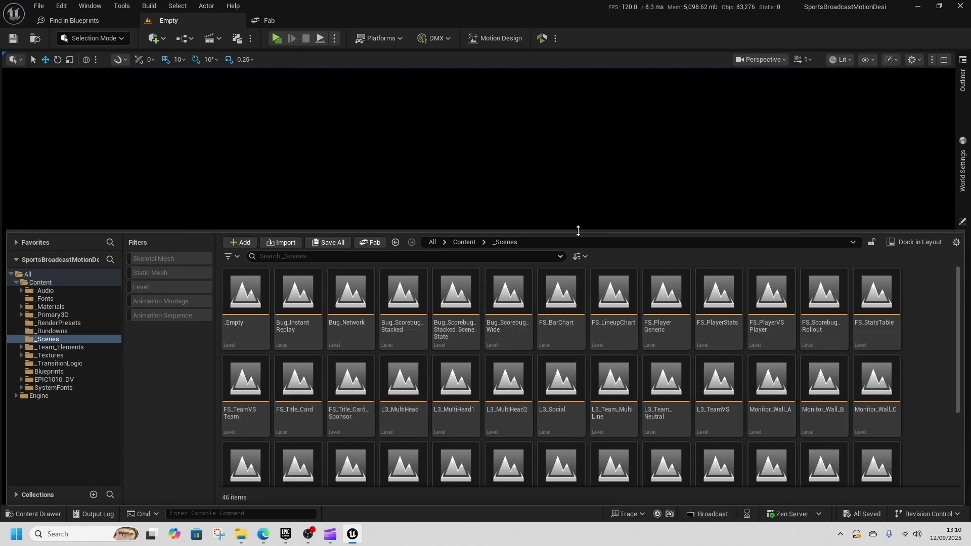
pyautogui.moveTo(579, 230); pyautogui.dragTo(570, 113)
pyautogui.doubleClick(456, 440)
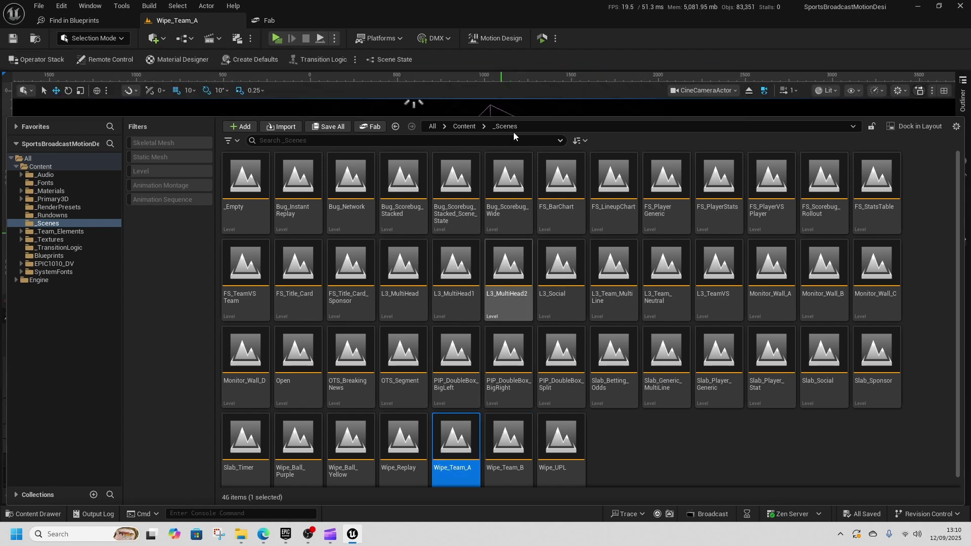
# Collapse CineCameraActor in Sequencer and scrub the playhead to preview the team logo wipe
pyautogui.moveTo(517, 118); pyautogui.dragTo(515, 265)
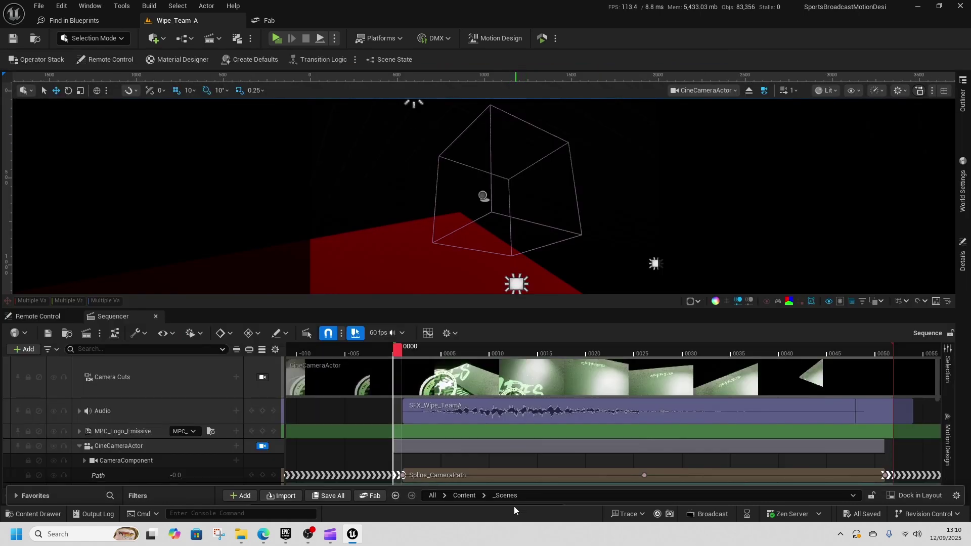
pyautogui.scroll(-2, 442, 416)
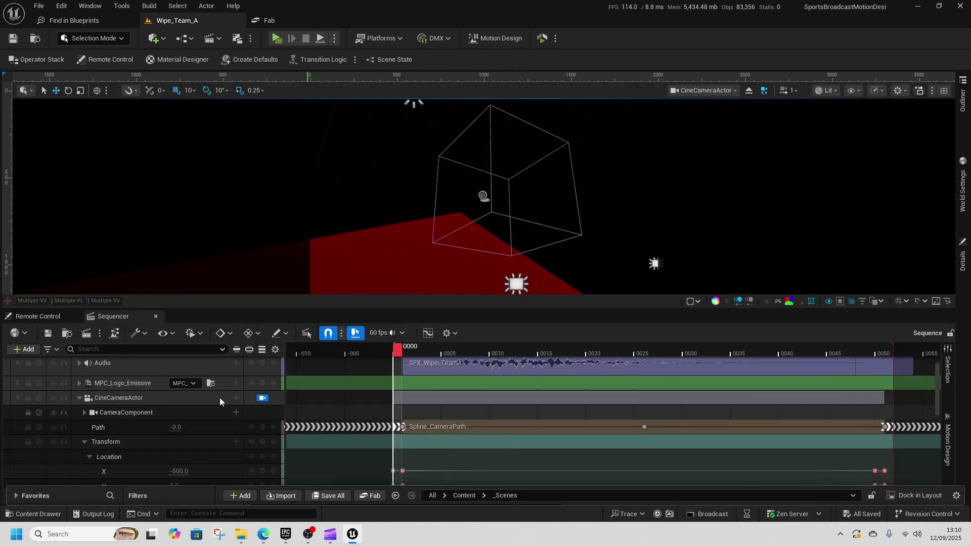
pyautogui.click(80, 398)
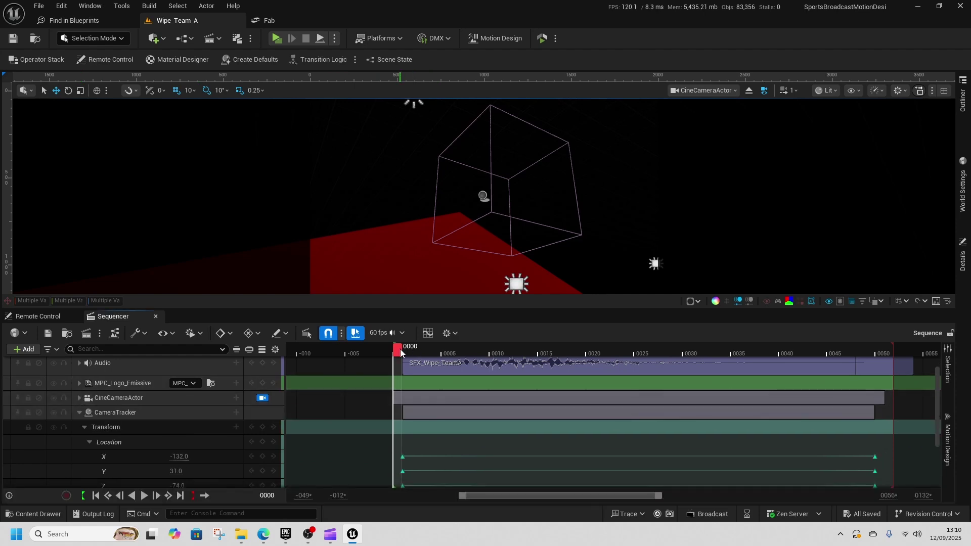
pyautogui.moveTo(397, 356); pyautogui.dragTo(313, 387)
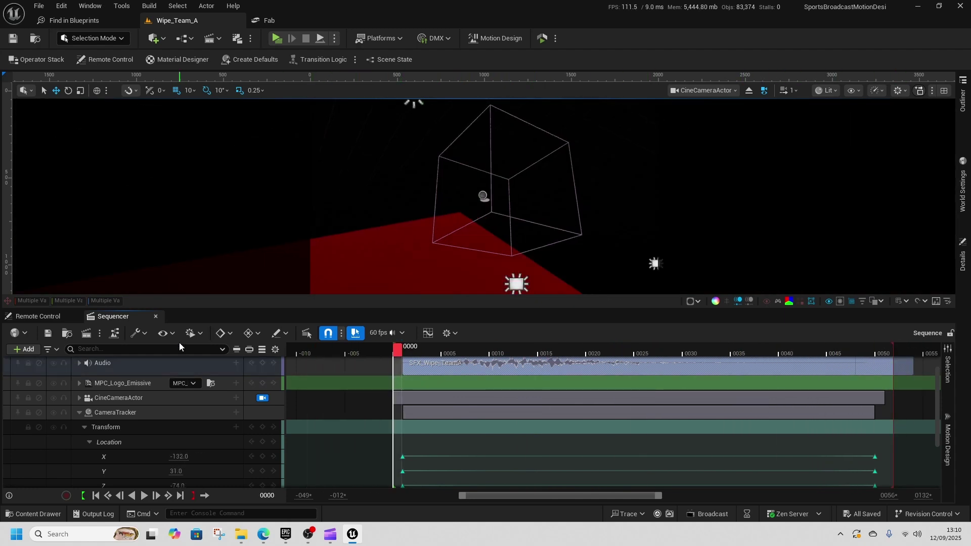
# Close Sequencer and open Rundown_Slabs from the Content > _Rundowns folder
pyautogui.click(155, 316)
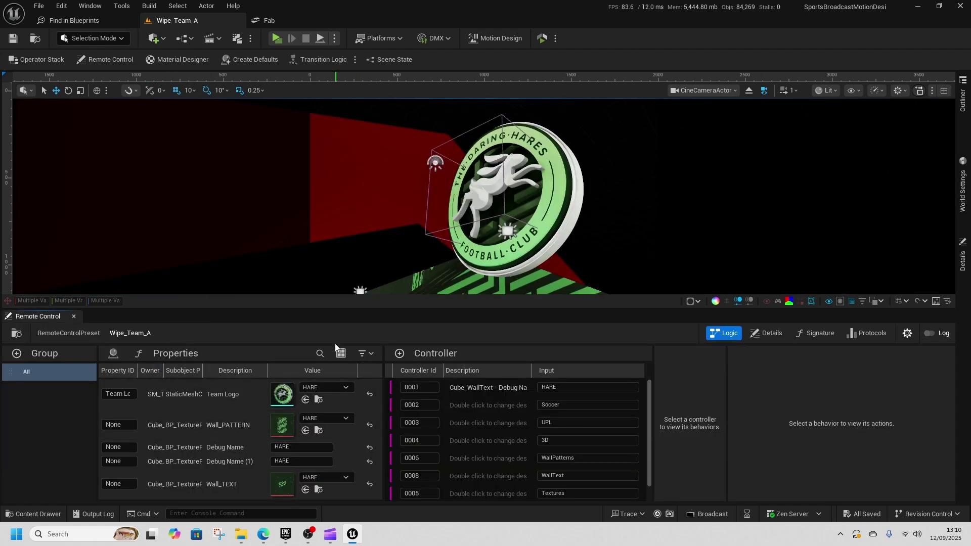
pyautogui.click(37, 514)
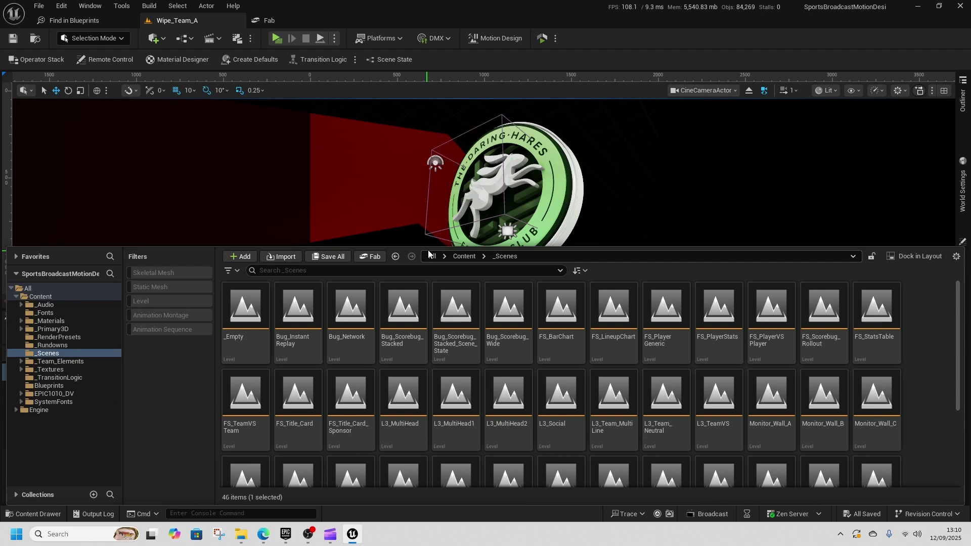
pyautogui.click(464, 257)
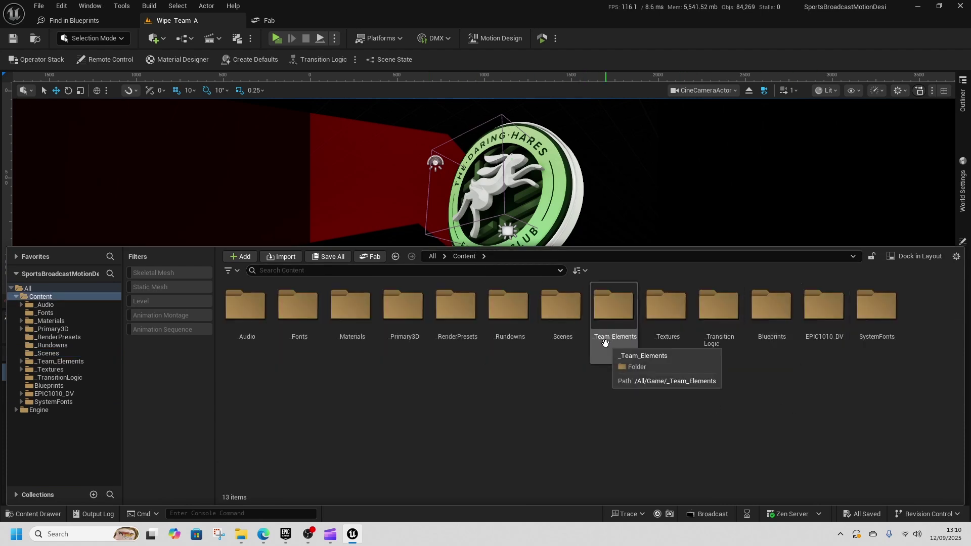
pyautogui.doubleClick(508, 311)
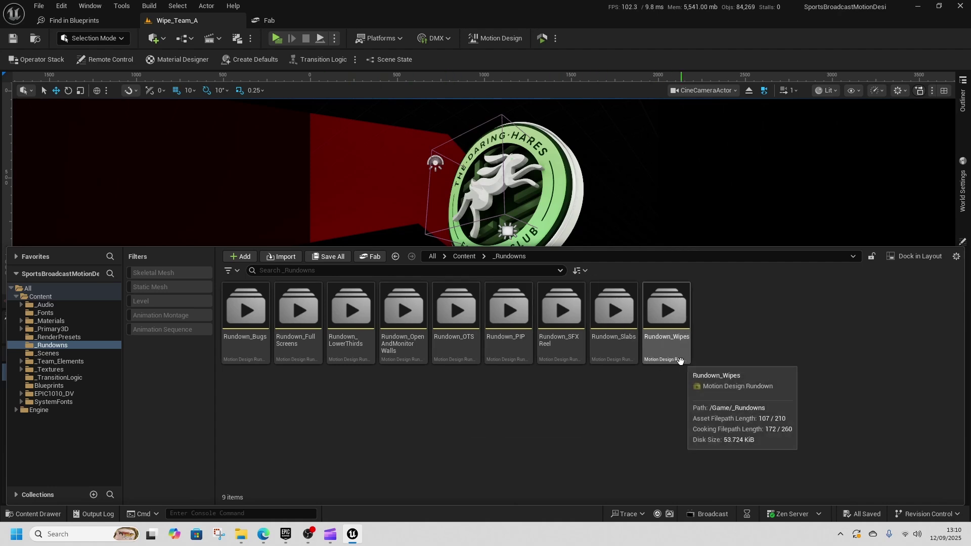
pyautogui.doubleClick(621, 346)
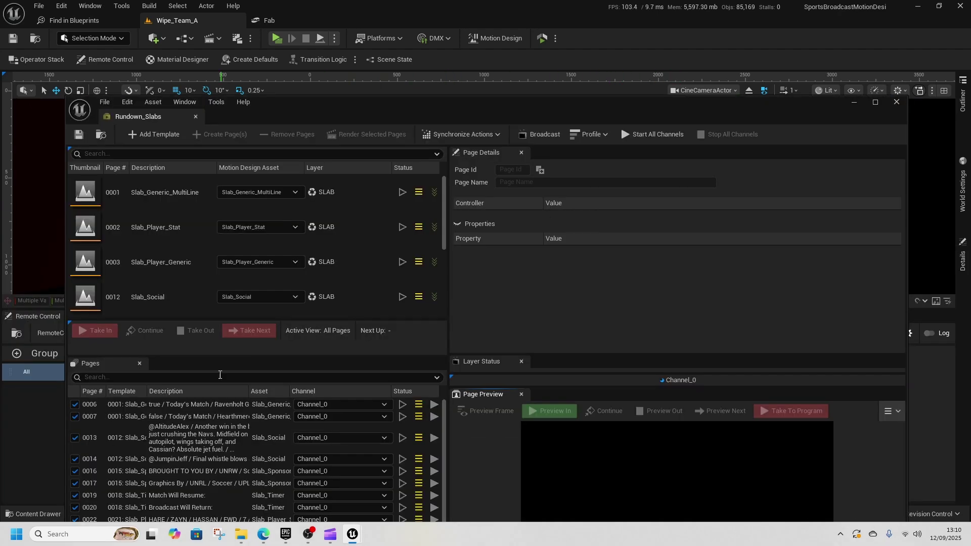
# Dock the Rundown_Slabs window into the editor and preview pages 0001 through 0003
pyautogui.click(402, 193)
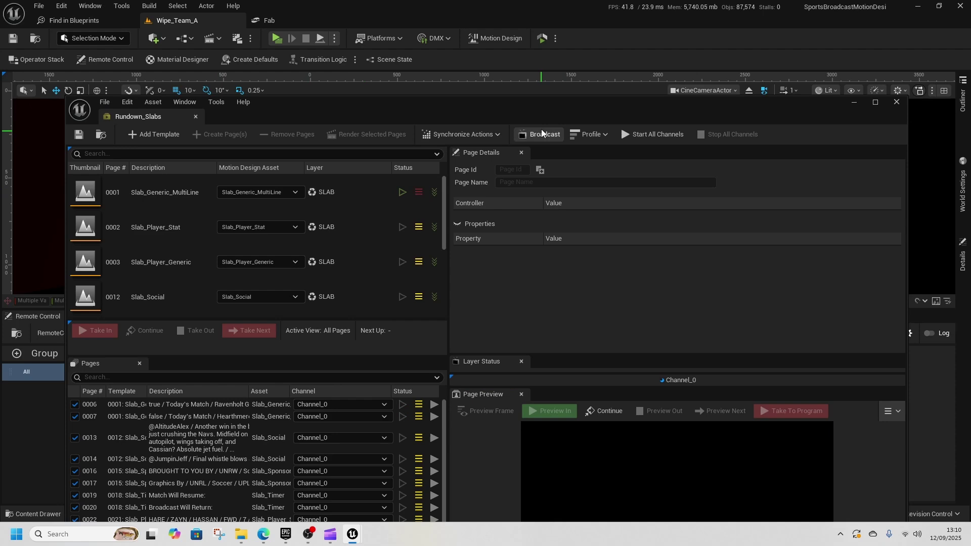
pyautogui.moveTo(165, 122); pyautogui.dragTo(300, 17)
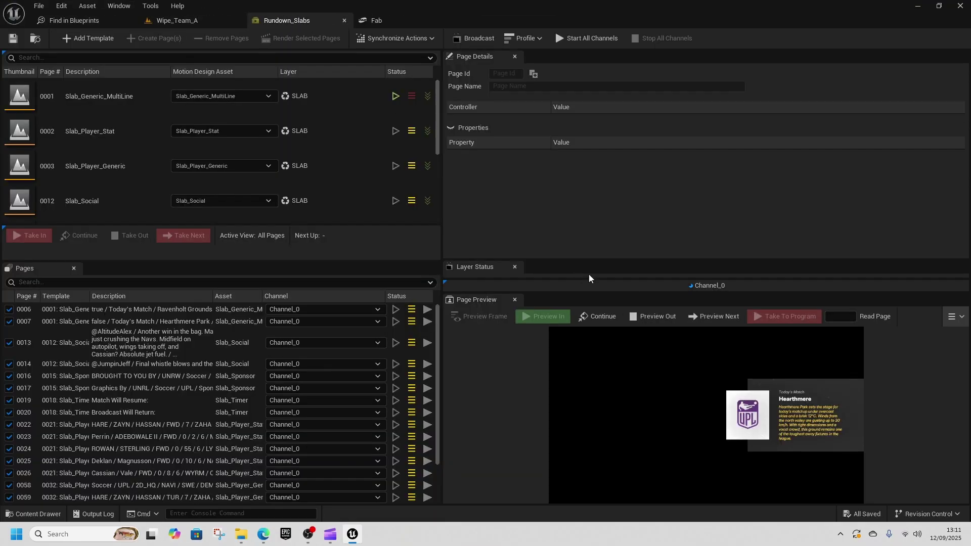
pyautogui.moveTo(587, 259); pyautogui.dragTo(588, 94)
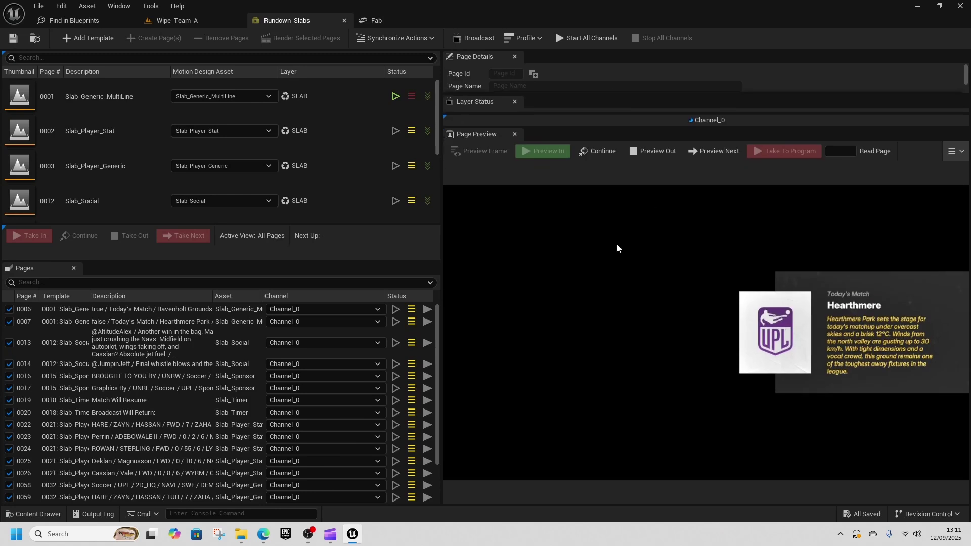
pyautogui.click(397, 131)
pyautogui.click(382, 135)
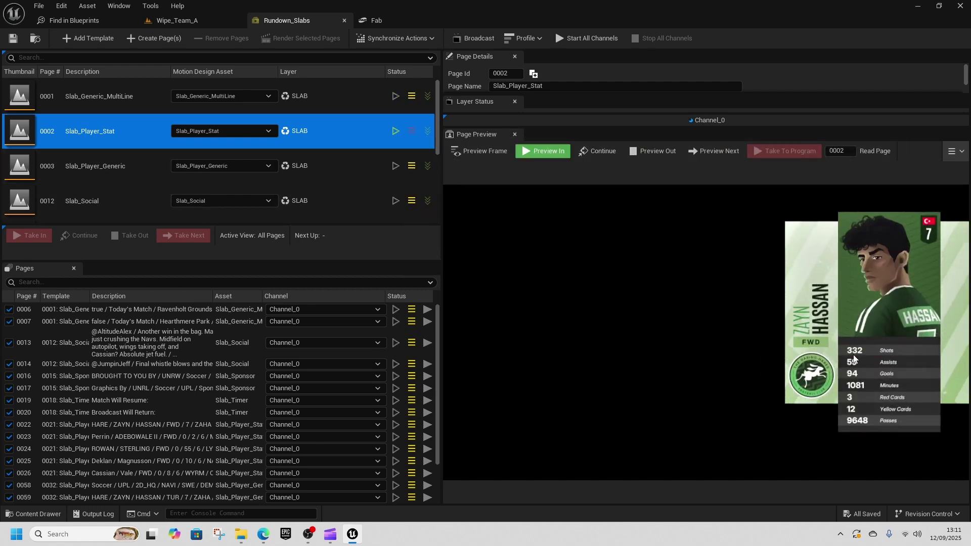
pyautogui.click(386, 165)
pyautogui.click(396, 166)
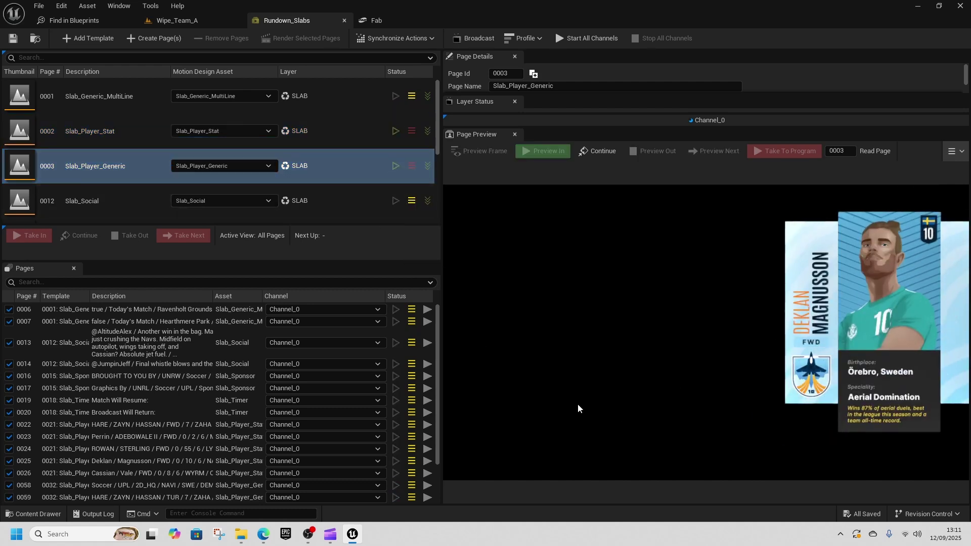
# Select Slab_Social page 0012, preview Slab_Sponsor page 0015, and open the Content Drawer
pyautogui.click(362, 209)
pyautogui.scroll(-1, 360, 167)
pyautogui.click(396, 167)
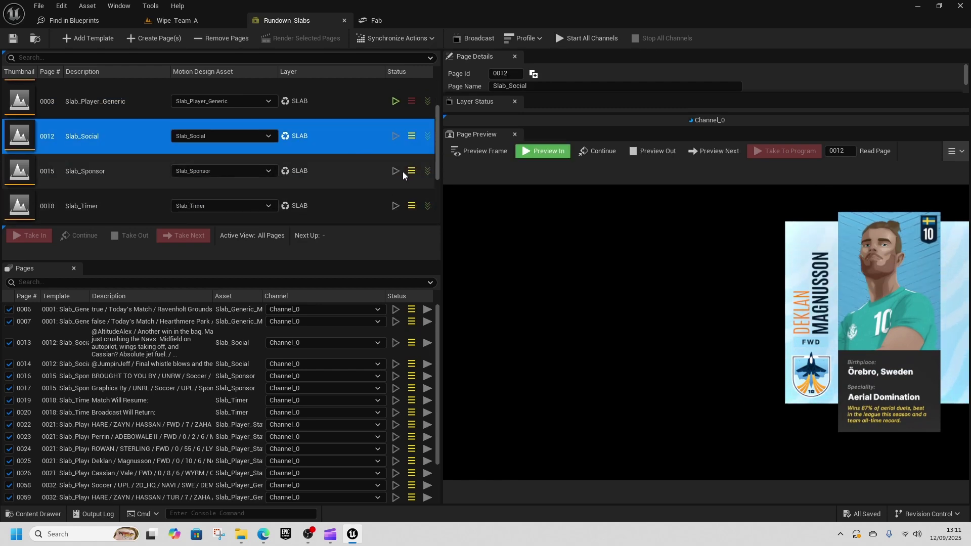
pyautogui.scroll(-2, 396, 167)
pyautogui.click(33, 513)
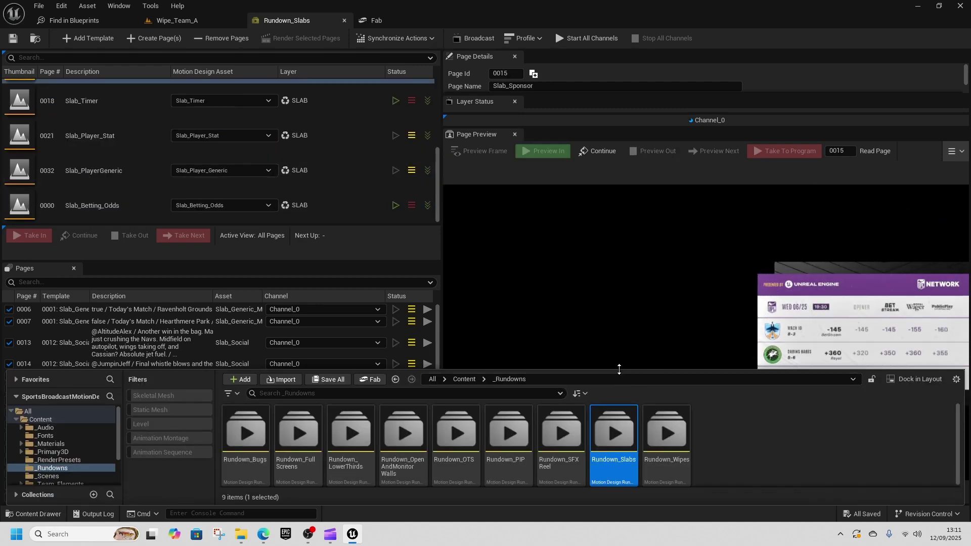
# Enlarge the Content Drawer, select the top Content folder and filter it to Level assets
pyautogui.moveTo(603, 375); pyautogui.dragTo(556, 264)
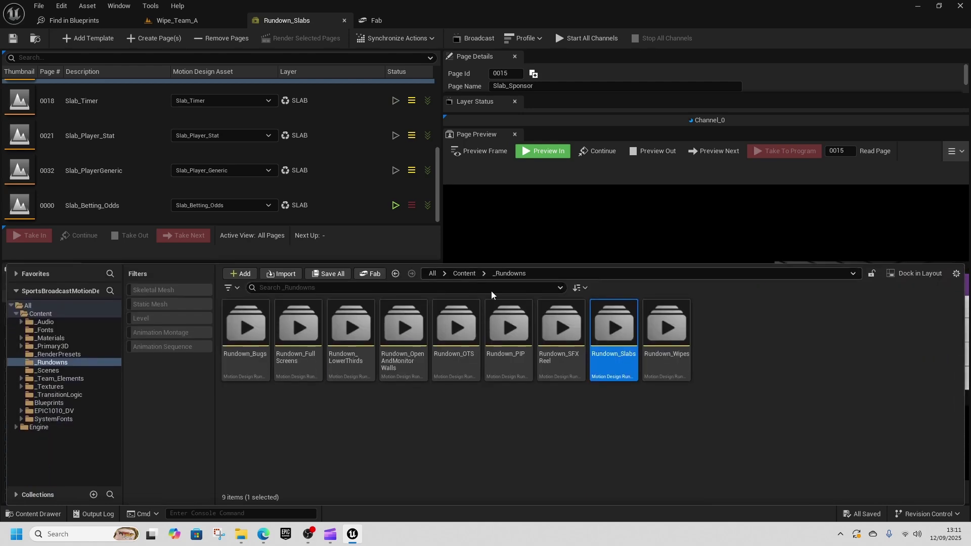
pyautogui.click(463, 274)
pyautogui.click(141, 318)
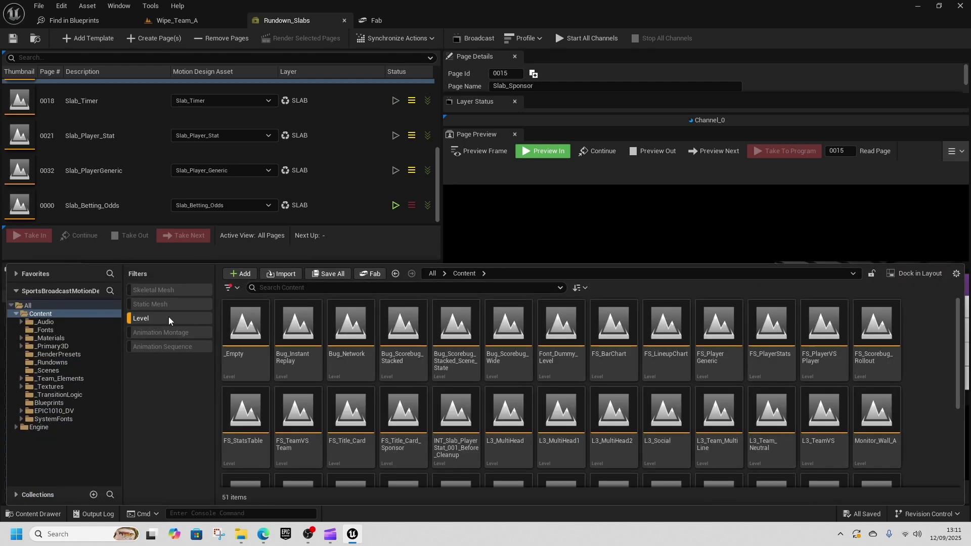
pyautogui.scroll(-3, 580, 414)
pyautogui.scroll(3, 607, 430)
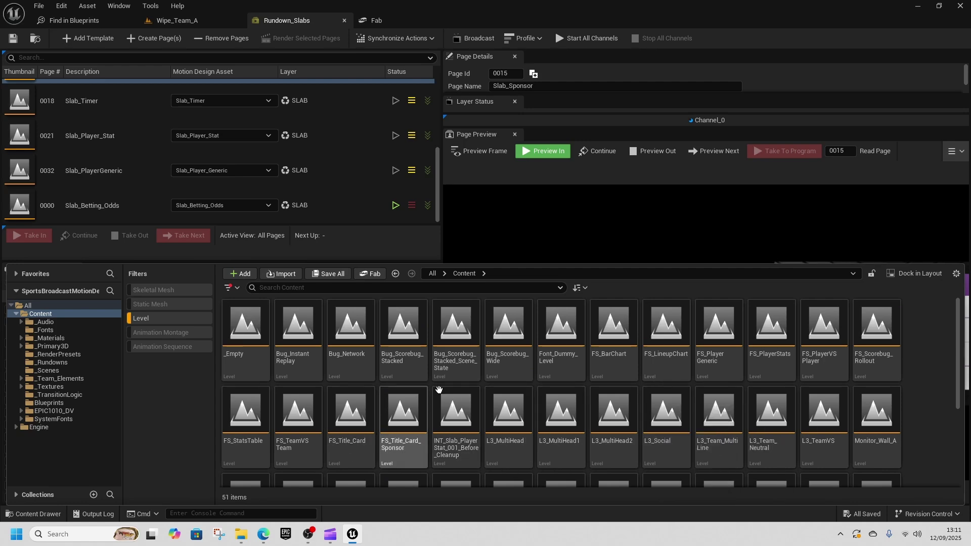
pyautogui.scroll(-1, 567, 431)
pyautogui.scroll(-5, 567, 431)
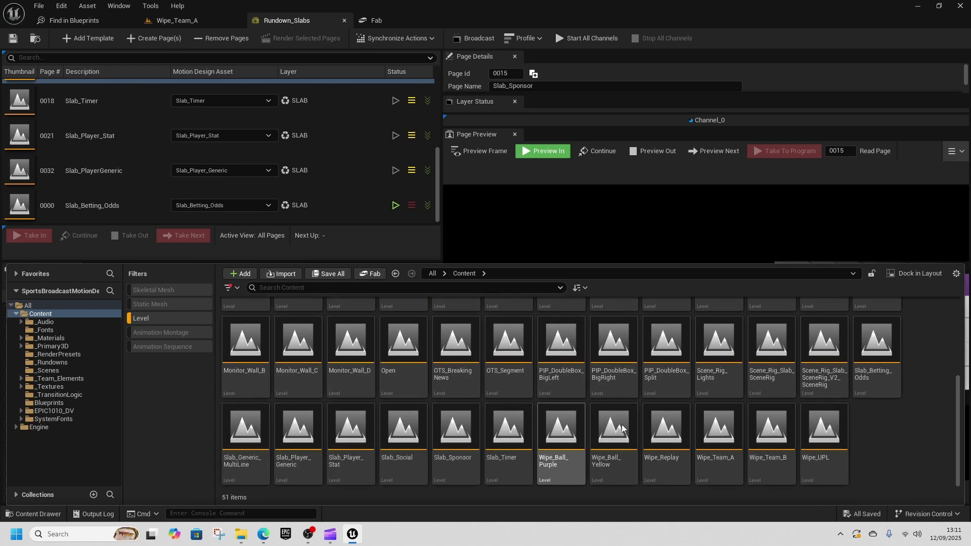
pyautogui.scroll(5, 485, 445)
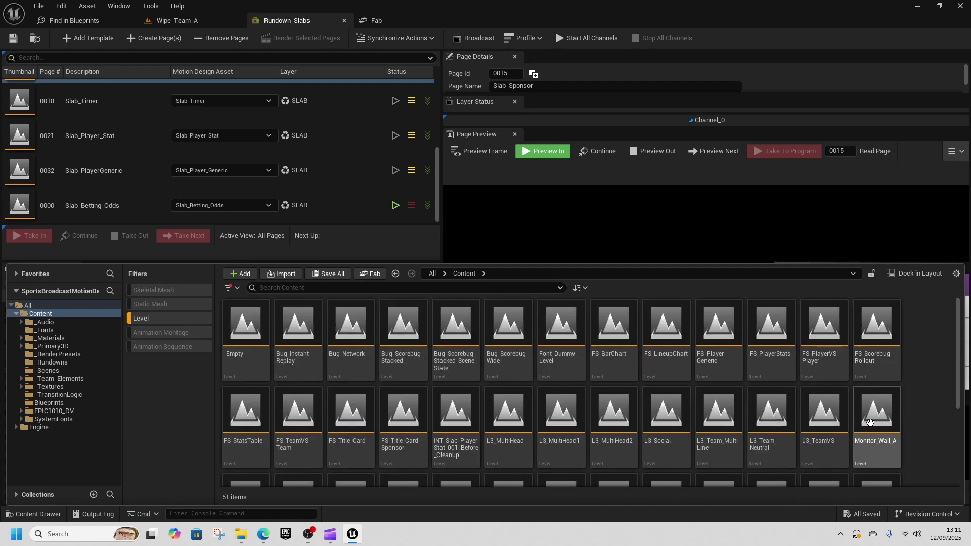
pyautogui.scroll(-2, 806, 434)
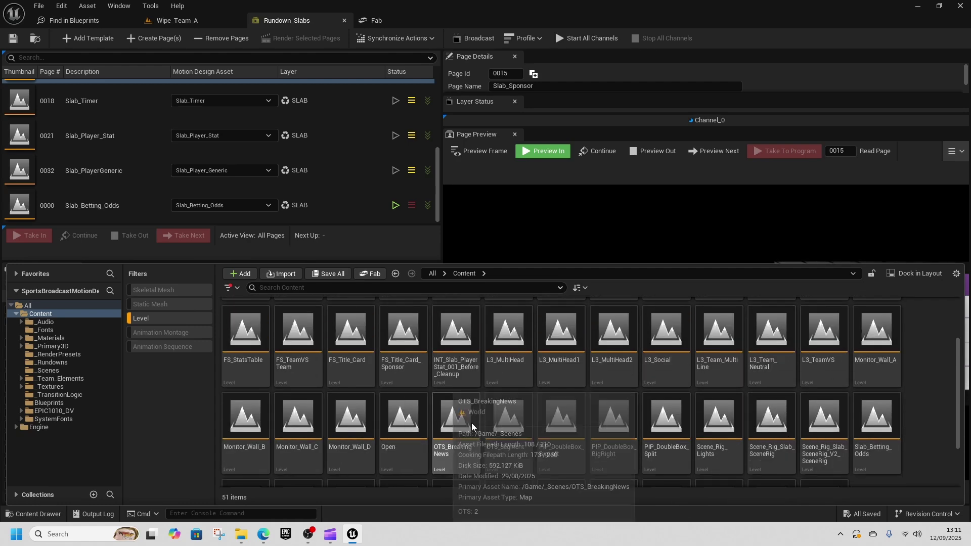
# Open FS_Title_Card_Sponsor and scrub its Sequencer forward to 0101 and back to the start
pyautogui.doubleClick(403, 339)
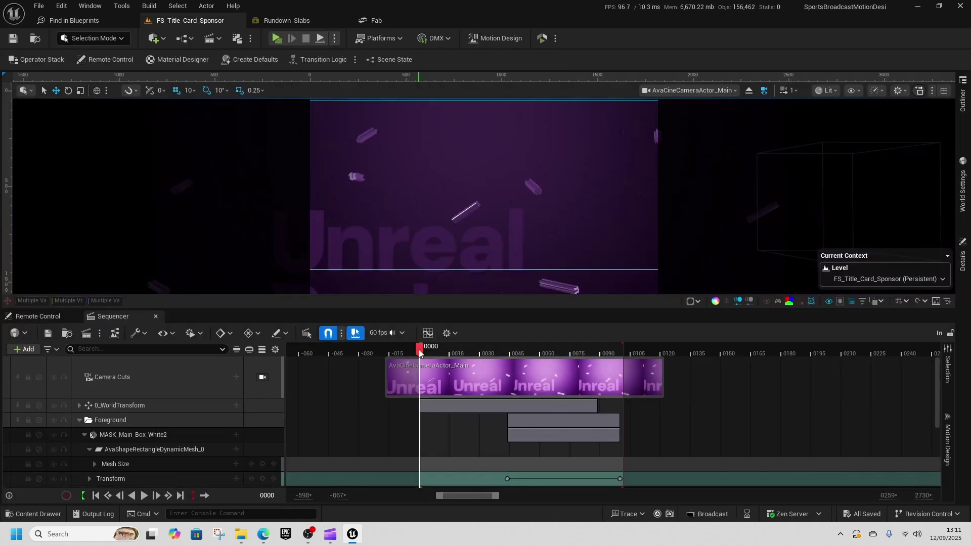
pyautogui.moveTo(419, 350); pyautogui.dragTo(615, 370)
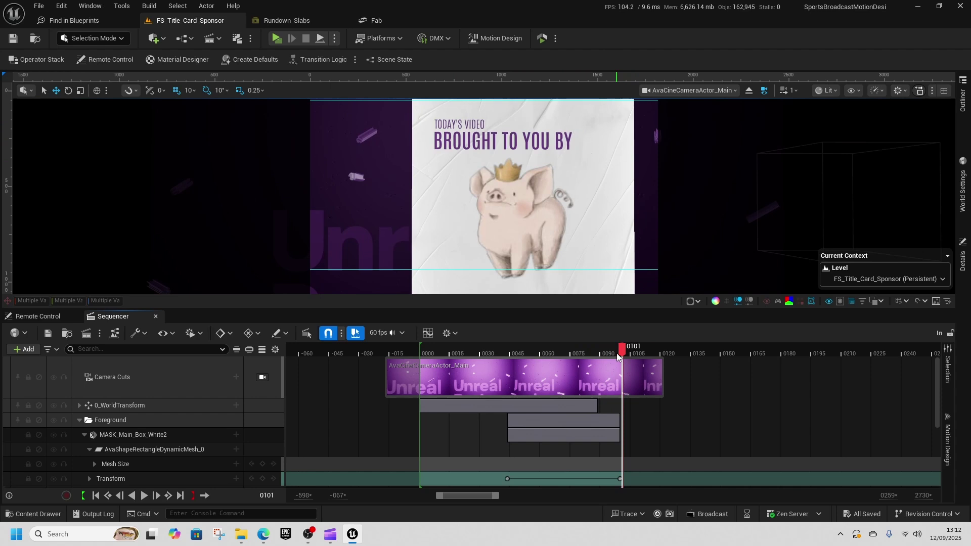
pyautogui.moveTo(598, 363); pyautogui.dragTo(415, 375)
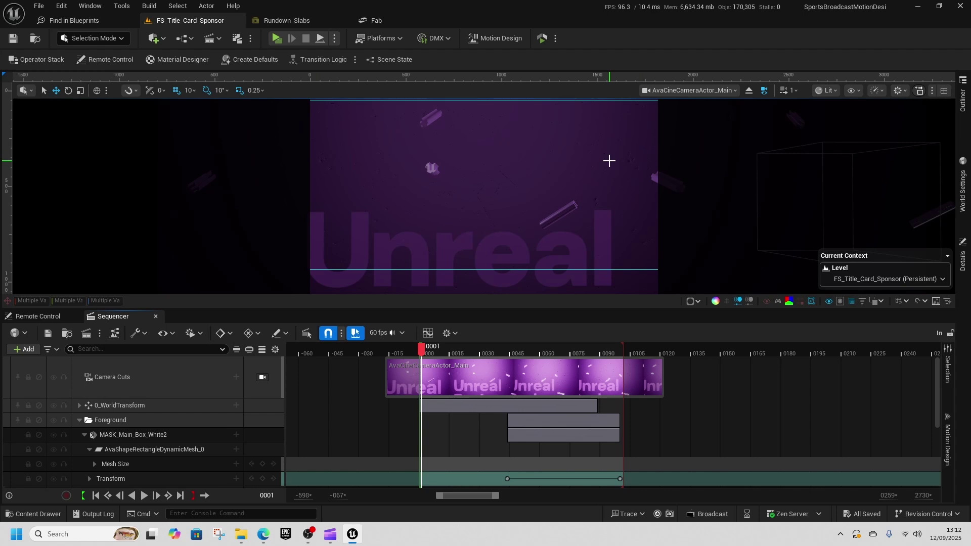
# Show the Outliner and select the soccer ball cloner, background end mesh and Effector actors
pyautogui.click(964, 268)
pyautogui.click(963, 98)
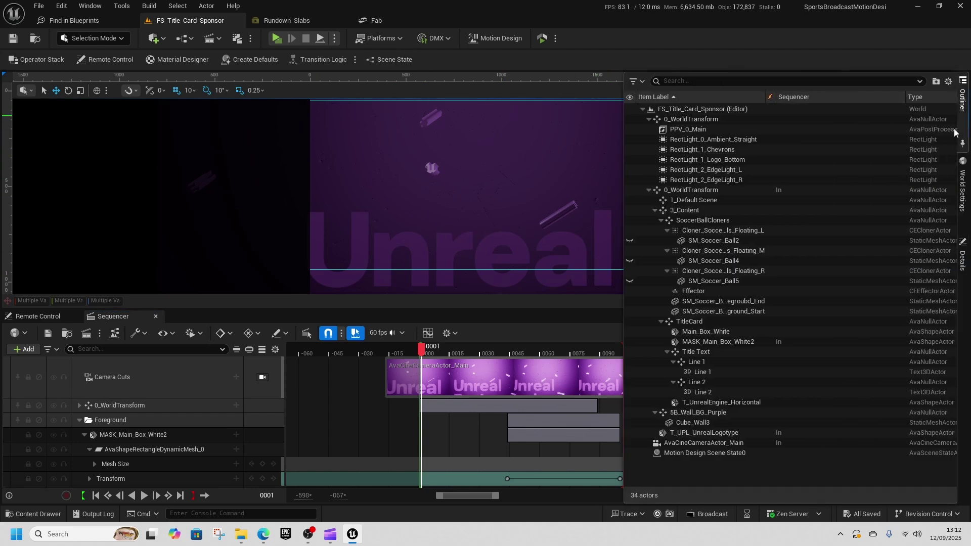
pyautogui.click(696, 231)
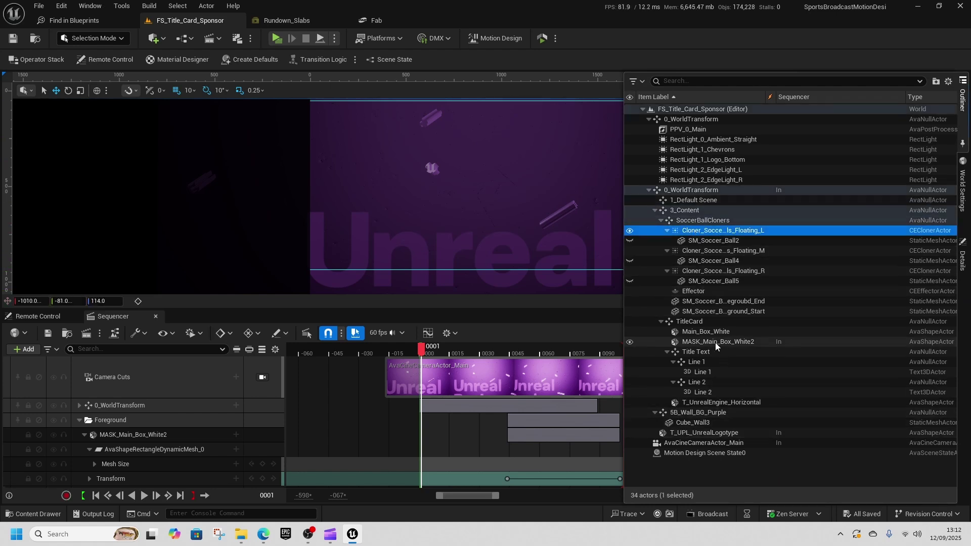
pyautogui.click(704, 301)
pyautogui.click(703, 295)
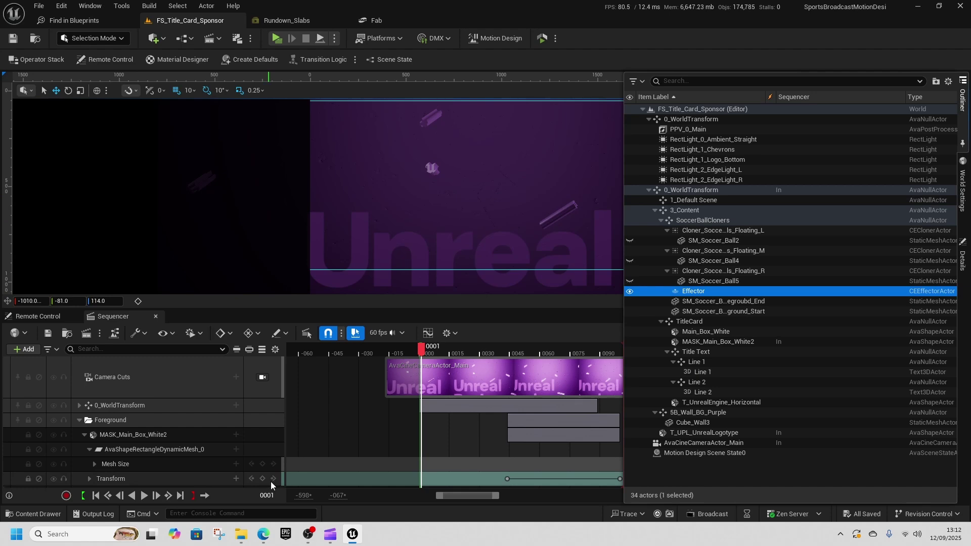
# Switch to the browser window playing Motion Design Episode 01: Setup & Preferences
pyautogui.moveTo(263, 534)
pyautogui.click(209, 483)
pyautogui.scroll(-3, 388, 314)
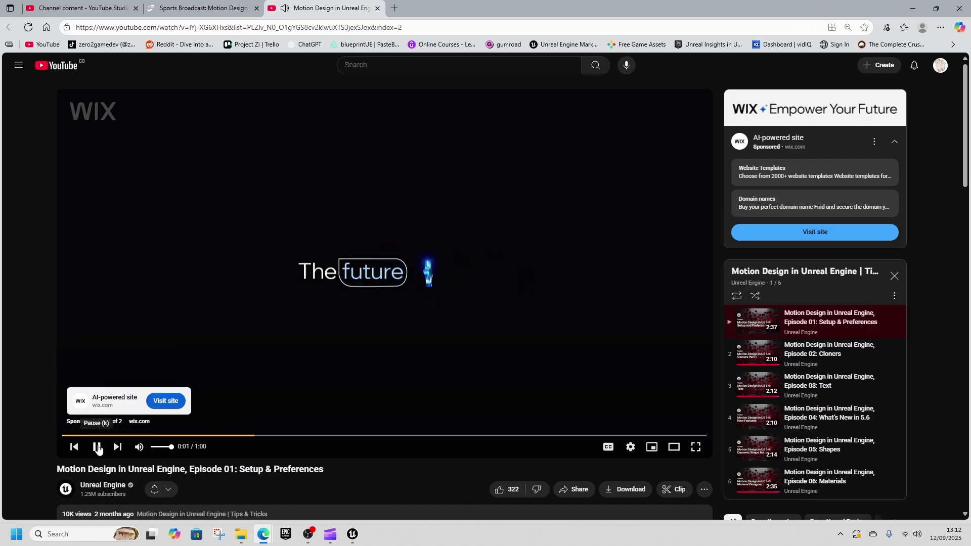
# Pause the Motion Design episode, close its tab and minimise the browser
pyautogui.click(96, 446)
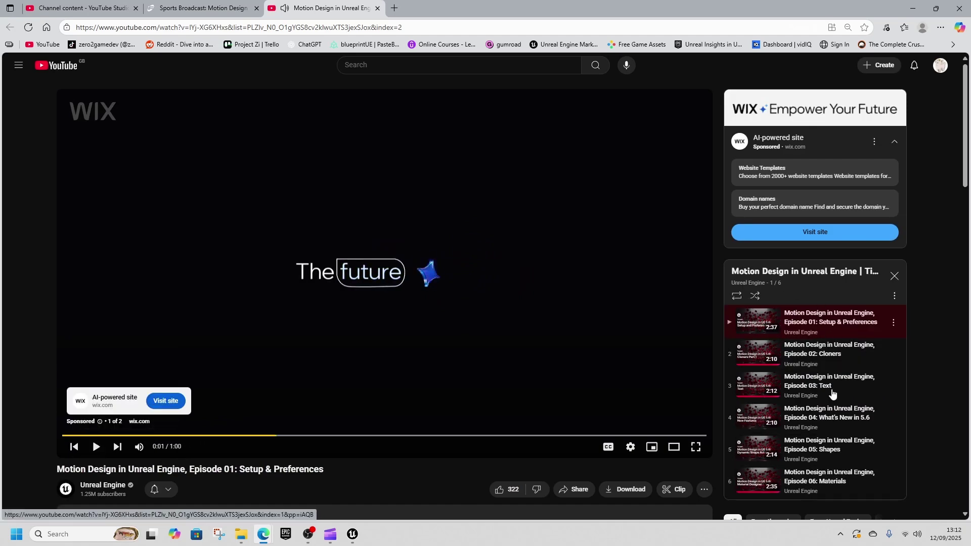
pyautogui.scroll(-2, 790, 498)
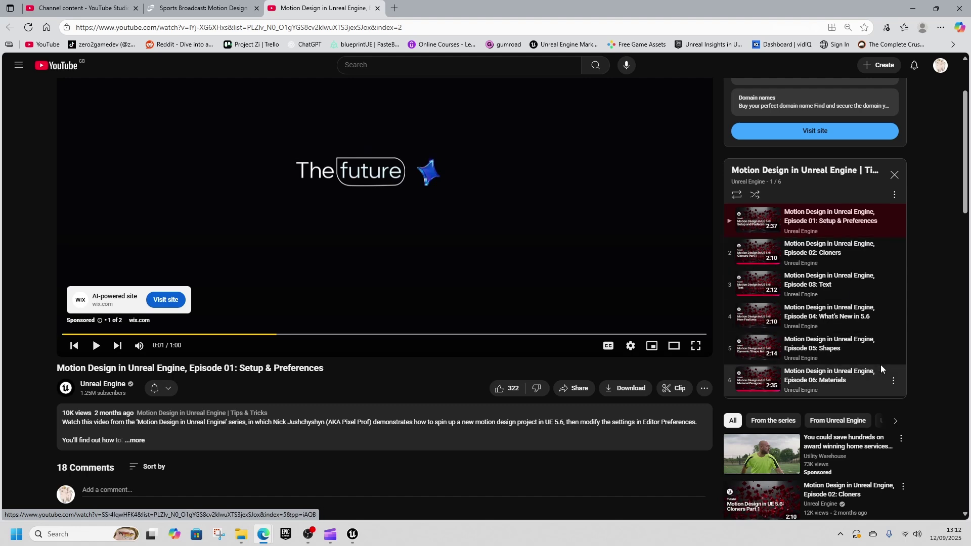
pyautogui.click(377, 8)
pyautogui.click(913, 9)
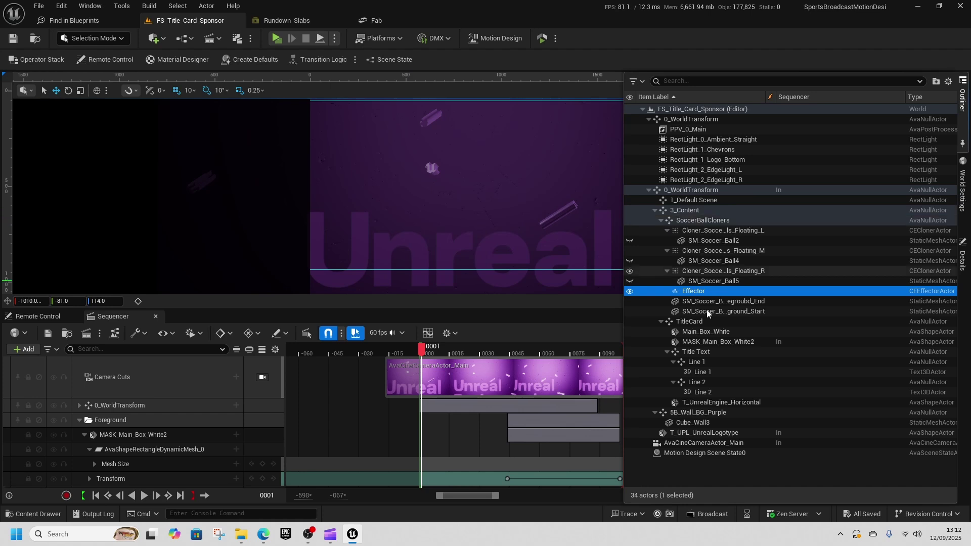
# Narrow the Outliner and scrub to frame 0101 to reveal the crowned-pig sponsor card
pyautogui.moveTo(624, 224); pyautogui.dragTo(756, 223)
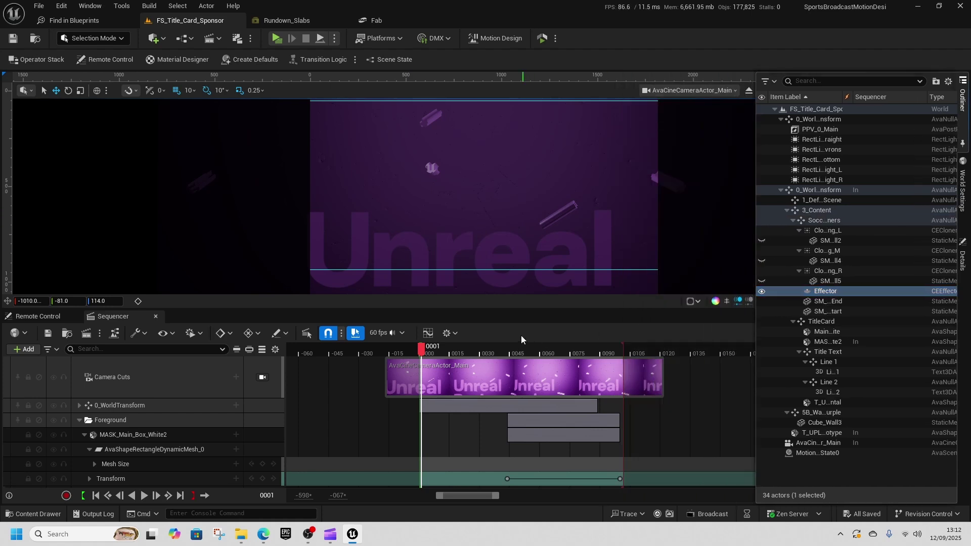
pyautogui.moveTo(421, 353); pyautogui.dragTo(624, 374)
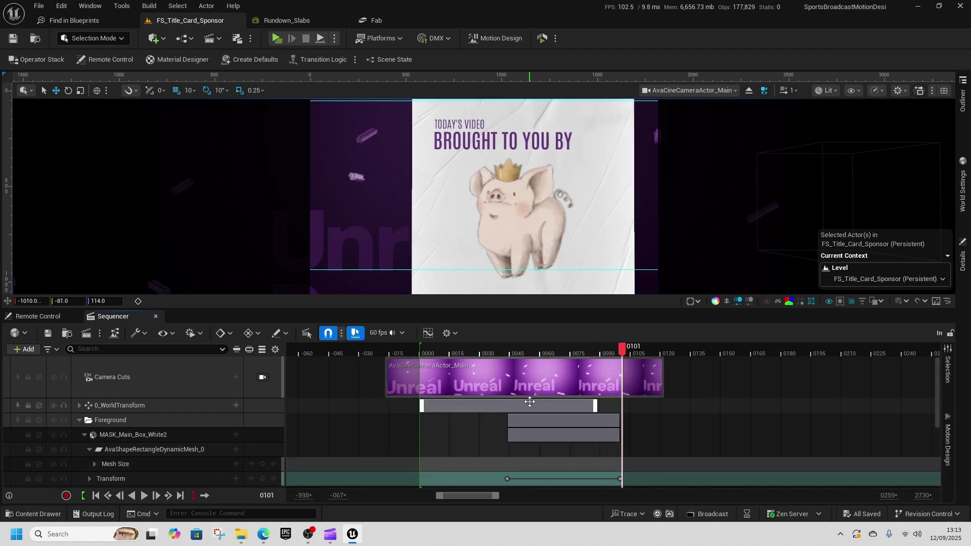
# Open the L3_MultiHead1 level and scrub to frame 0061 to reveal the lower-third names
pyautogui.click(31, 514)
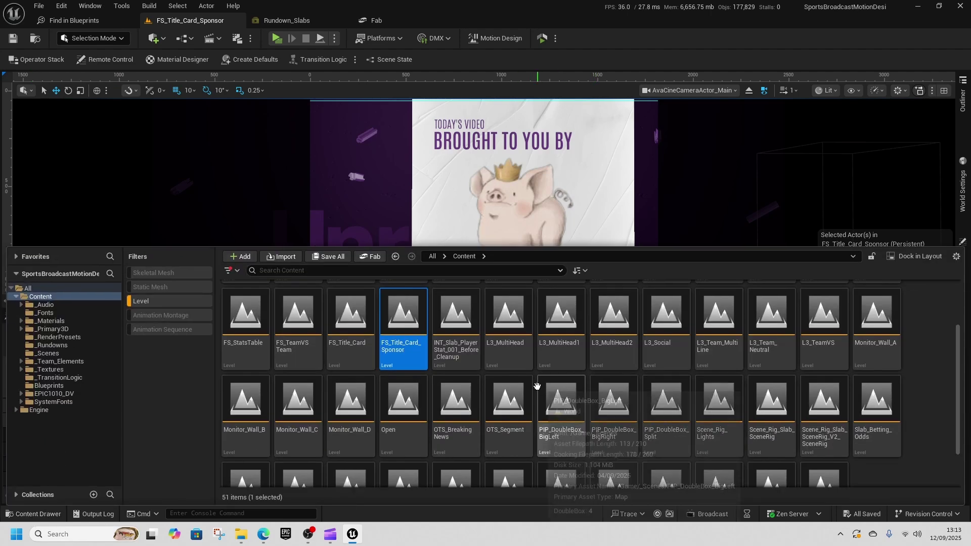
pyautogui.doubleClick(561, 313)
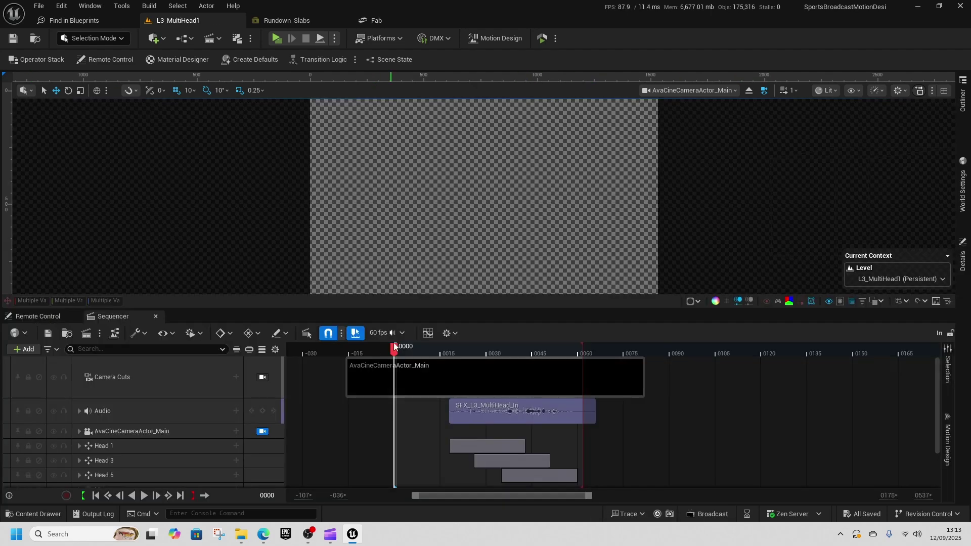
pyautogui.moveTo(395, 346); pyautogui.dragTo(582, 365)
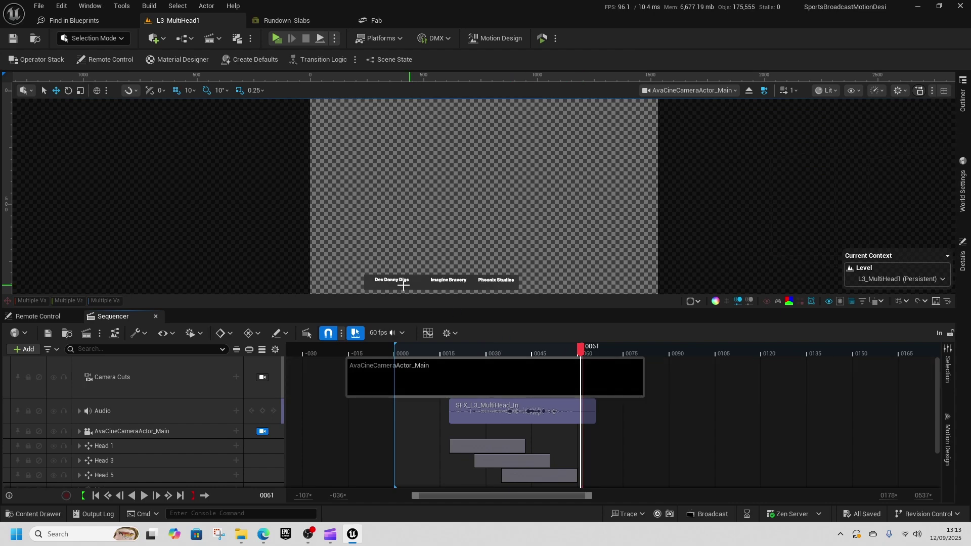
# Open L3_MultiHead2 and scrub to frame 0054 showing Like, Comment, Subscribe
pyautogui.click(39, 516)
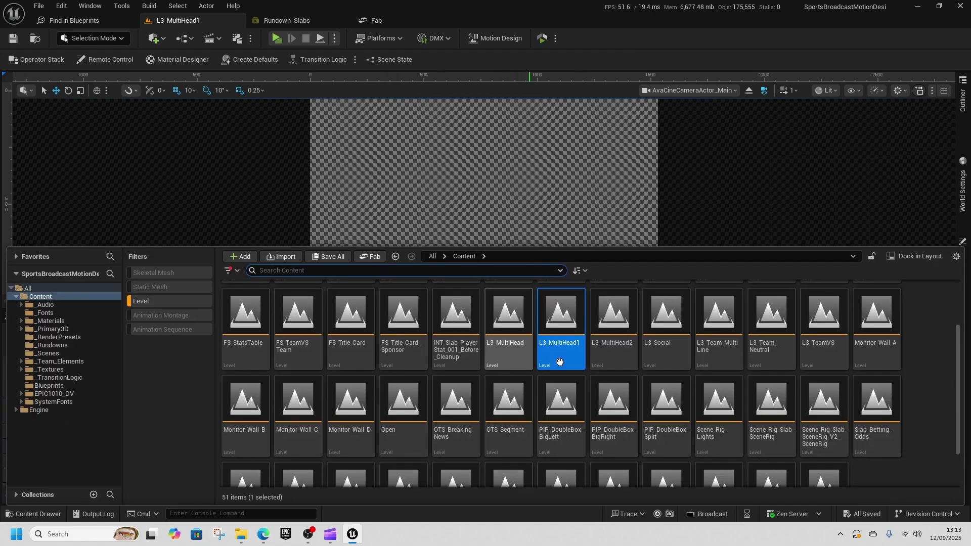
pyautogui.doubleClick(613, 313)
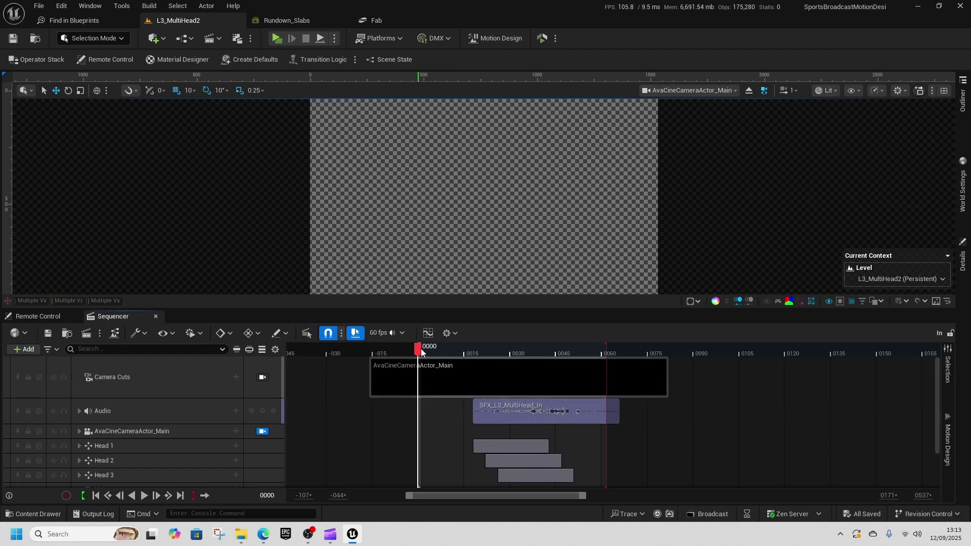
pyautogui.moveTo(420, 348); pyautogui.dragTo(585, 379)
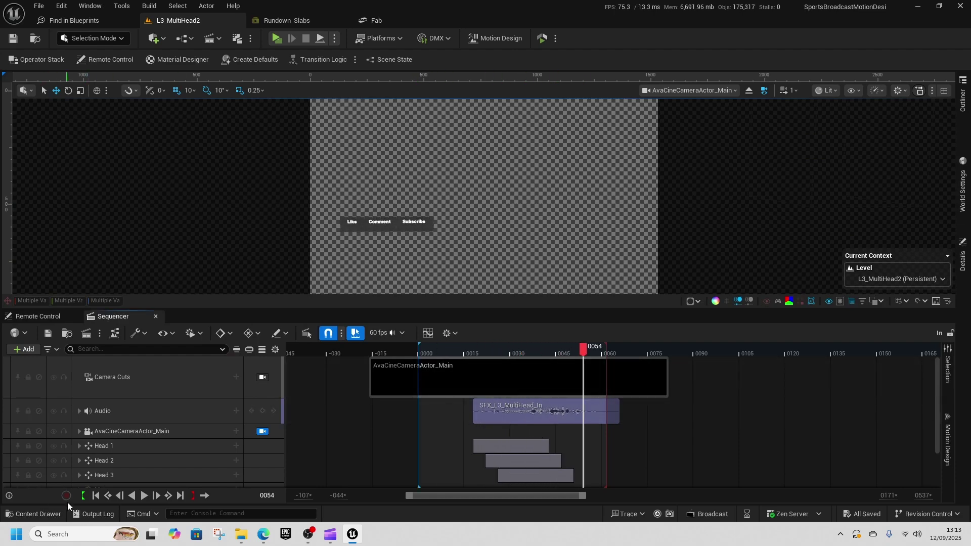
# Open the L3_Social level and play its lower third through to frame 0135
pyautogui.click(36, 514)
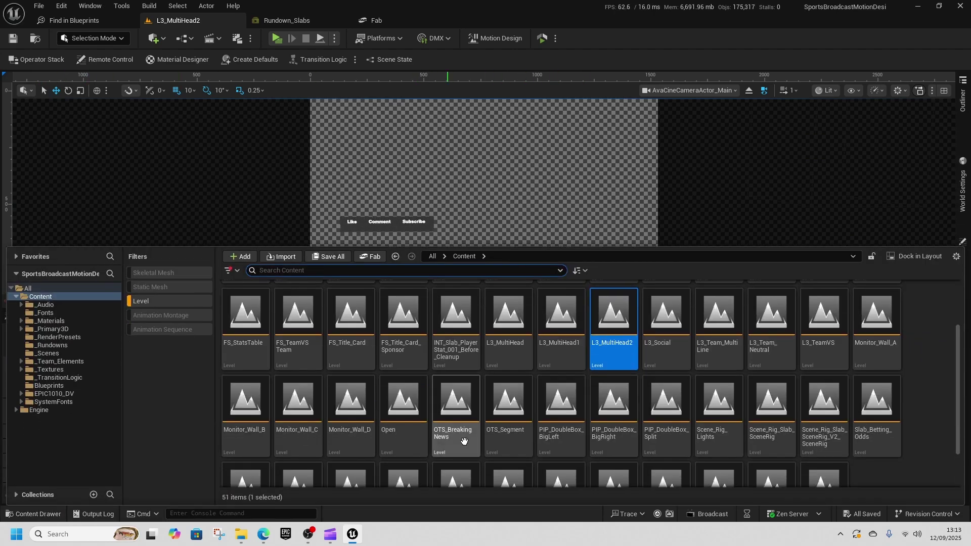
pyautogui.doubleClick(688, 359)
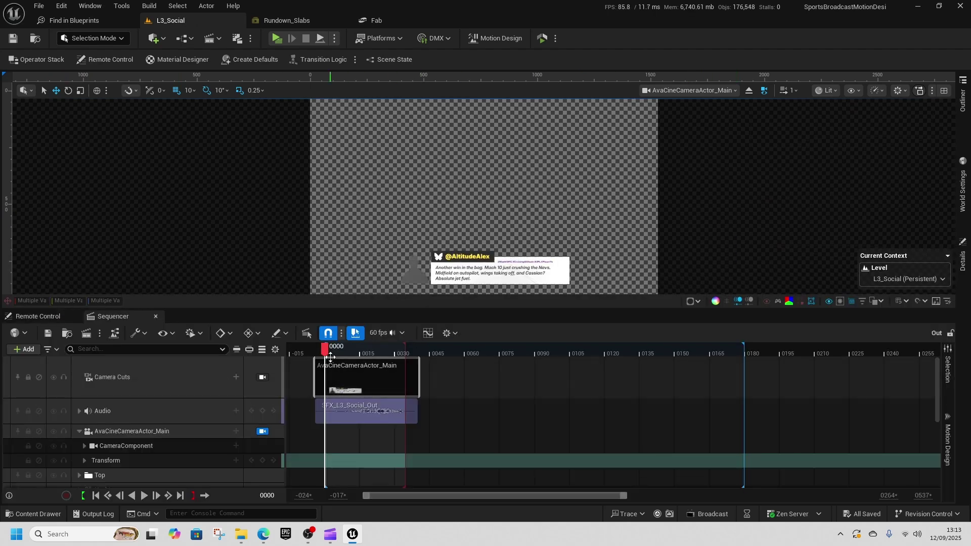
pyautogui.moveTo(323, 348); pyautogui.dragTo(542, 363)
pyautogui.click(31, 513)
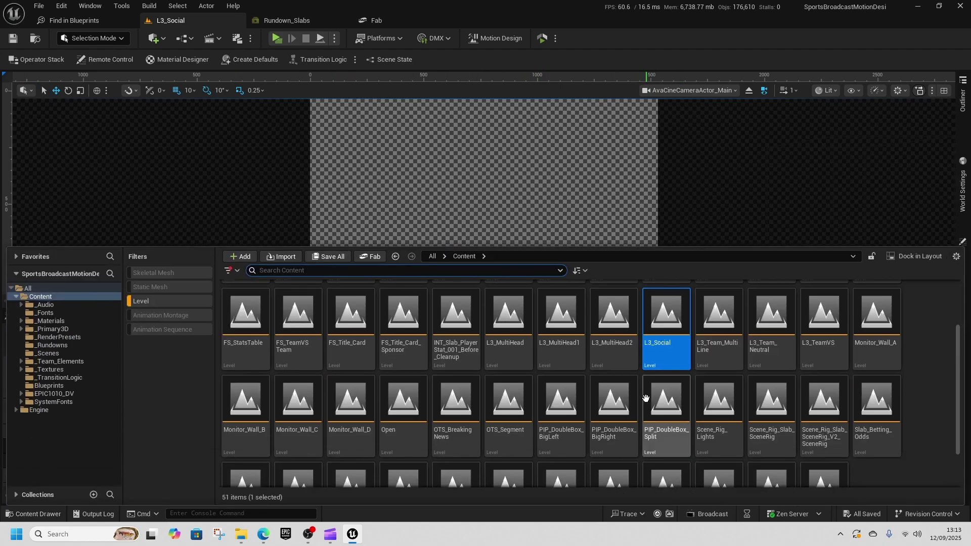